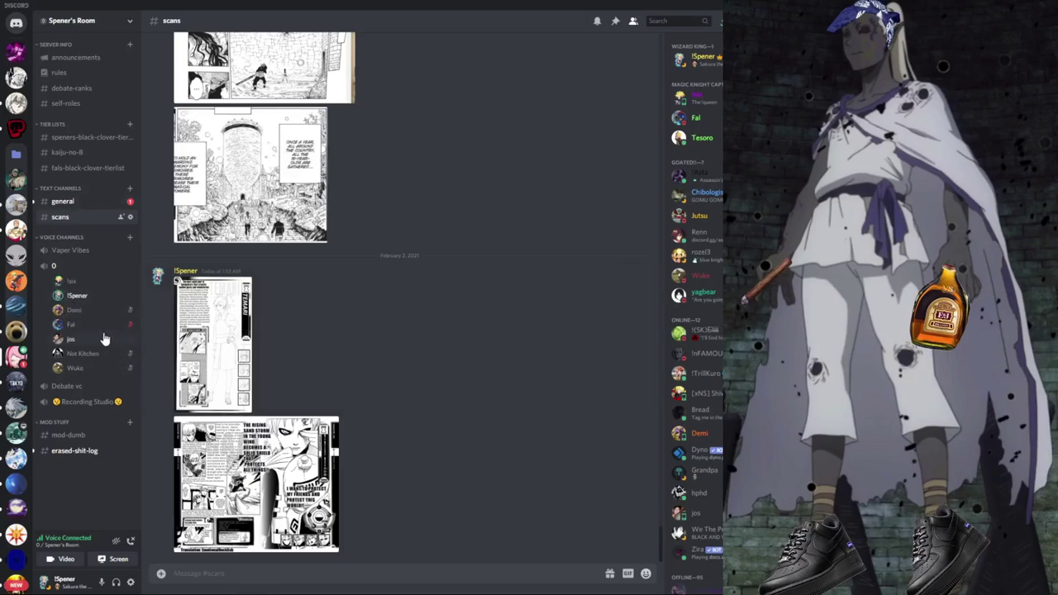
# Preview the Temari pages, and hop to #general and back to #scans
pyautogui.click(197, 336)
pyautogui.click(586, 368)
pyautogui.hotkey('alt', 'Up')
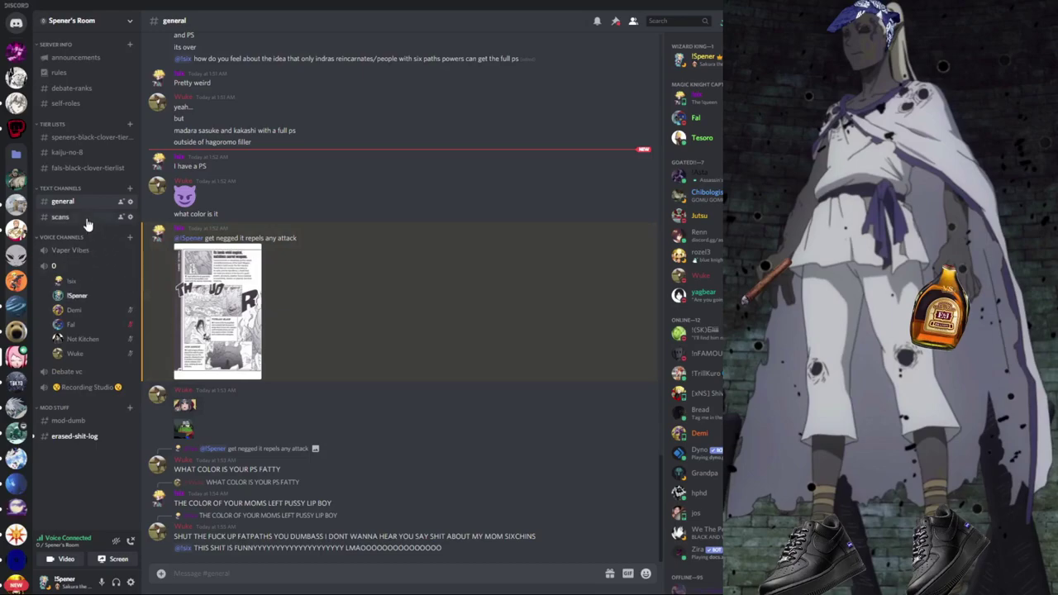
pyautogui.hotkey('alt', 'Down')
pyautogui.click(349, 575)
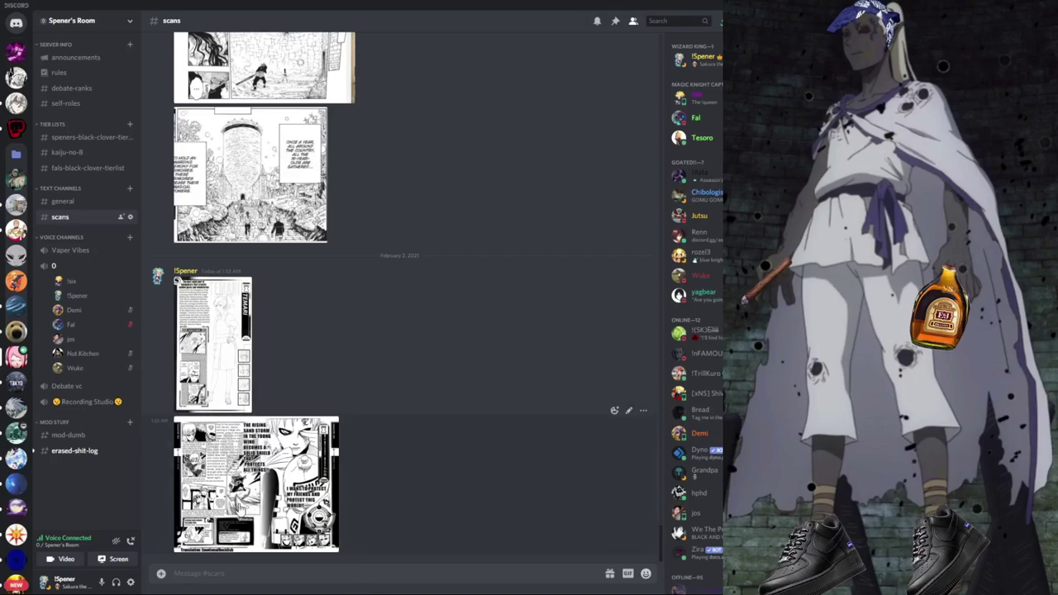
pyautogui.click(70, 338)
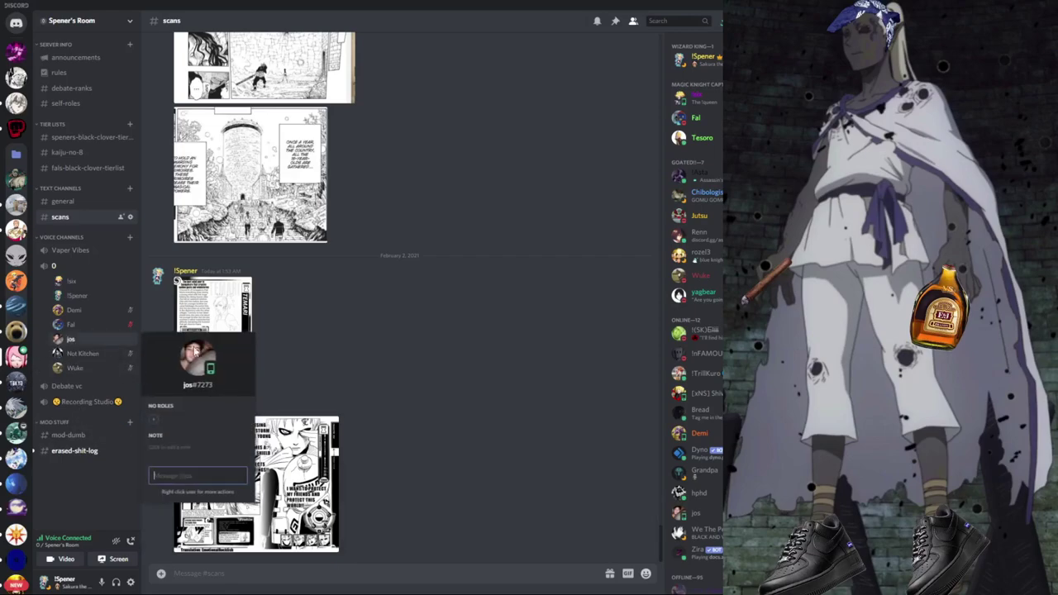
pyautogui.click(232, 287)
pyautogui.click(236, 336)
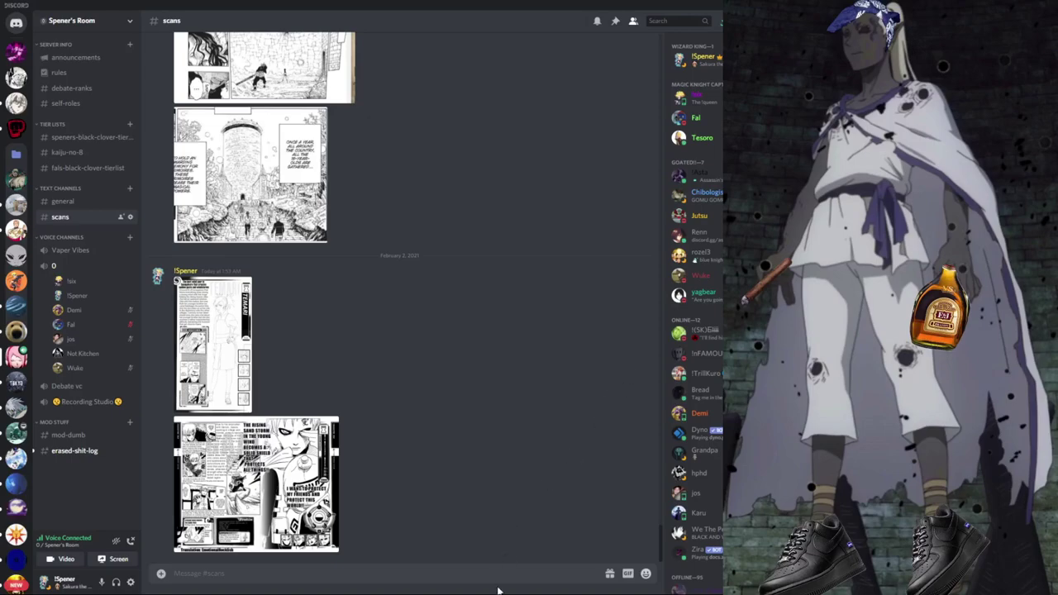
# Paste the red-captioned manga page with the circled panel and post it to #scans
pyautogui.rightClick(399, 570)
pyautogui.click(430, 570)
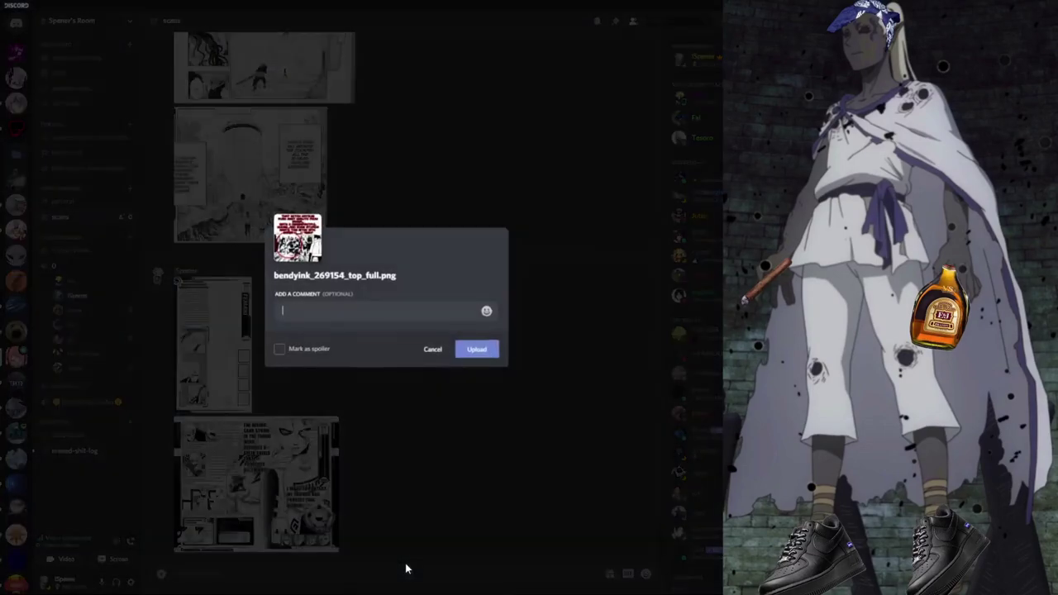
pyautogui.press('Return')
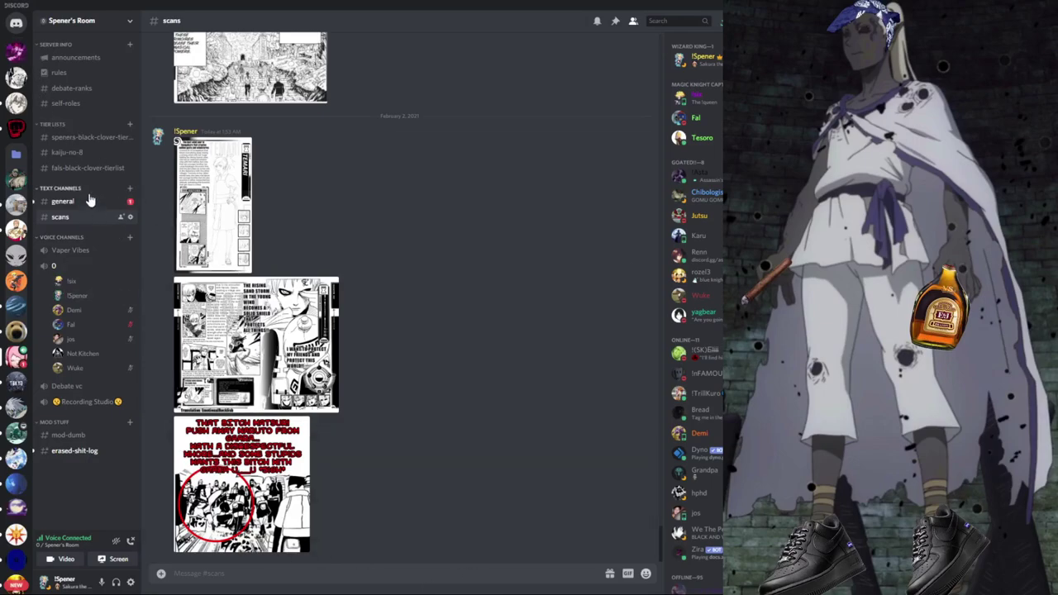
# Visit #general, then return to the scans channel from the sidebar
pyautogui.click(63, 201)
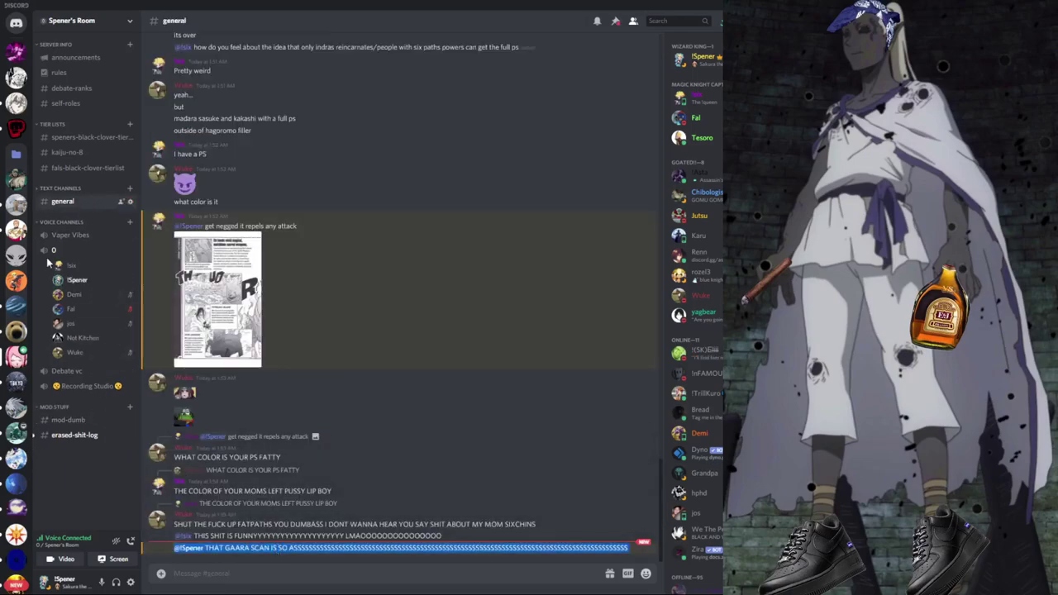
pyautogui.click(61, 188)
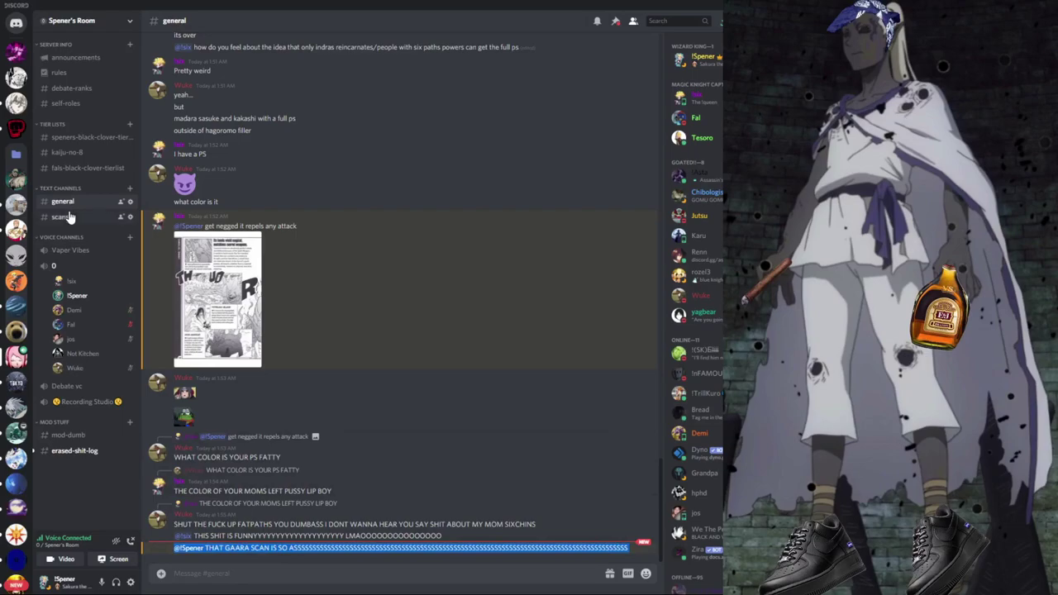
pyautogui.click(60, 217)
pyautogui.click(239, 328)
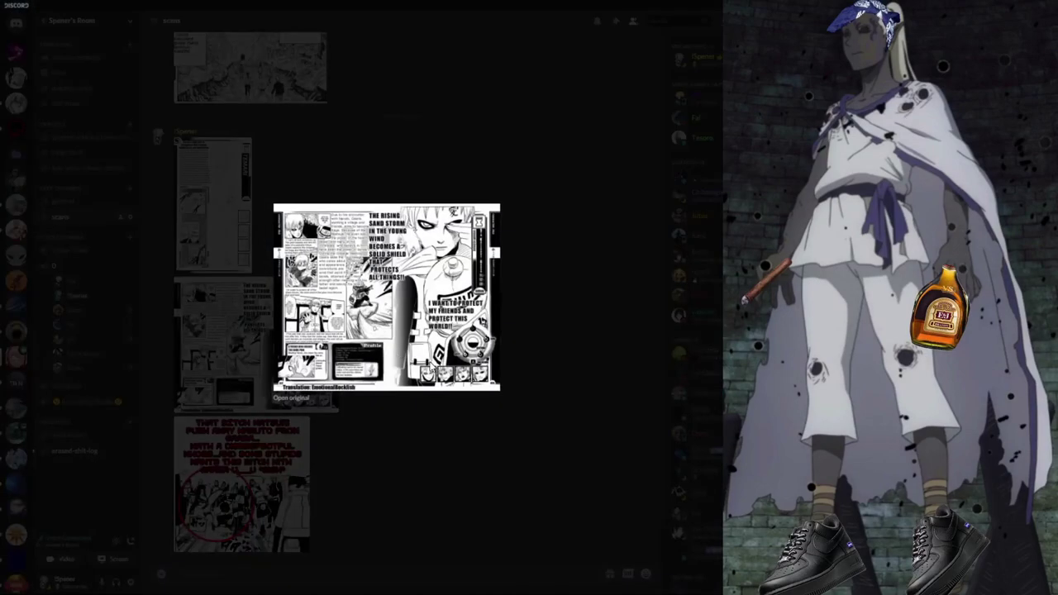
pyautogui.click(359, 474)
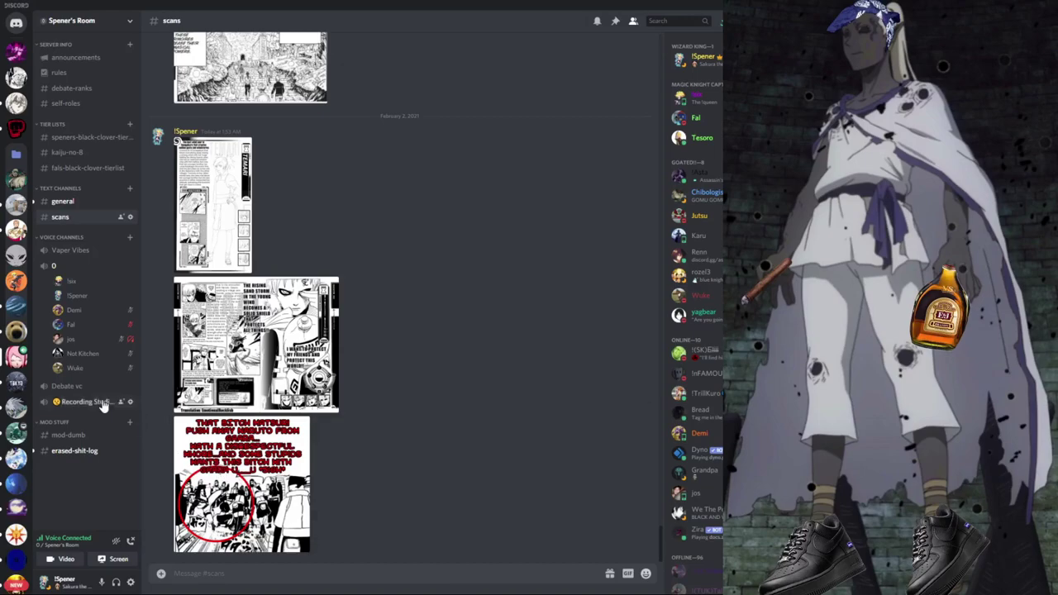
# Dismiss a voice member's action menu, then select the latest messages in #general
pyautogui.rightClick(80, 352)
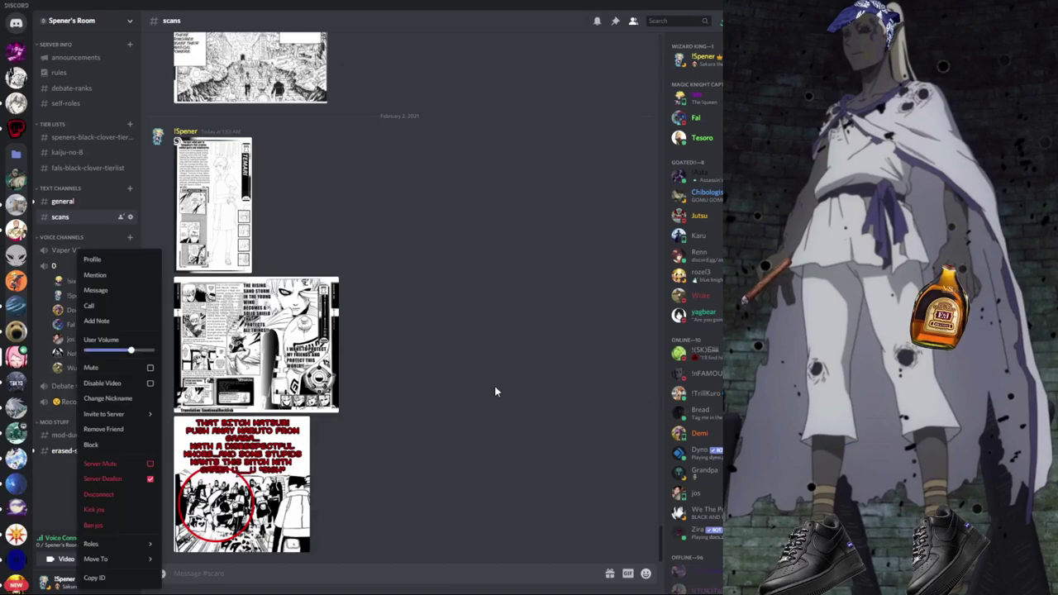
pyautogui.click(494, 386)
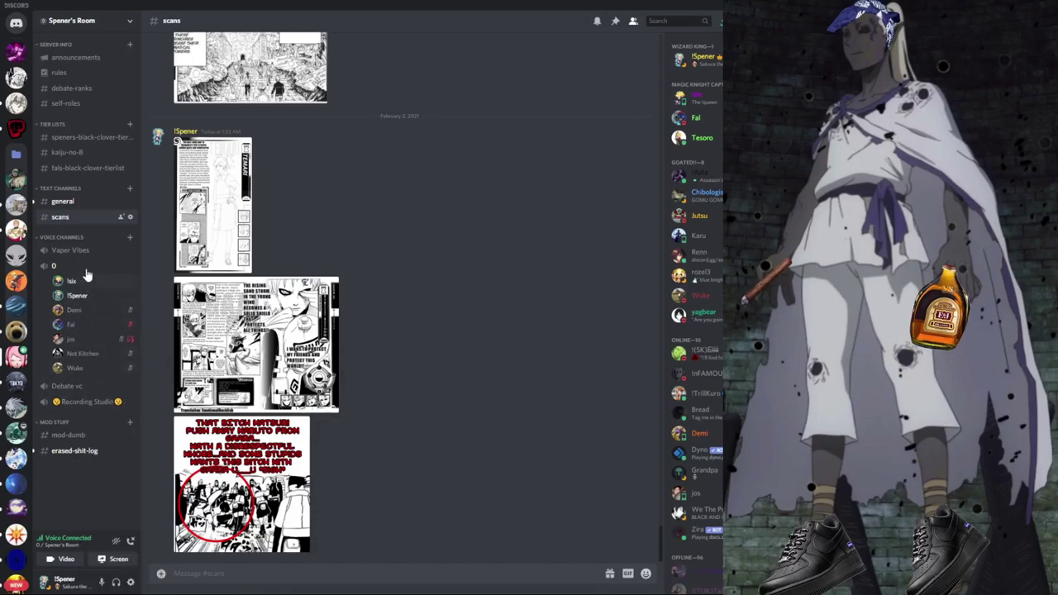
pyautogui.click(84, 204)
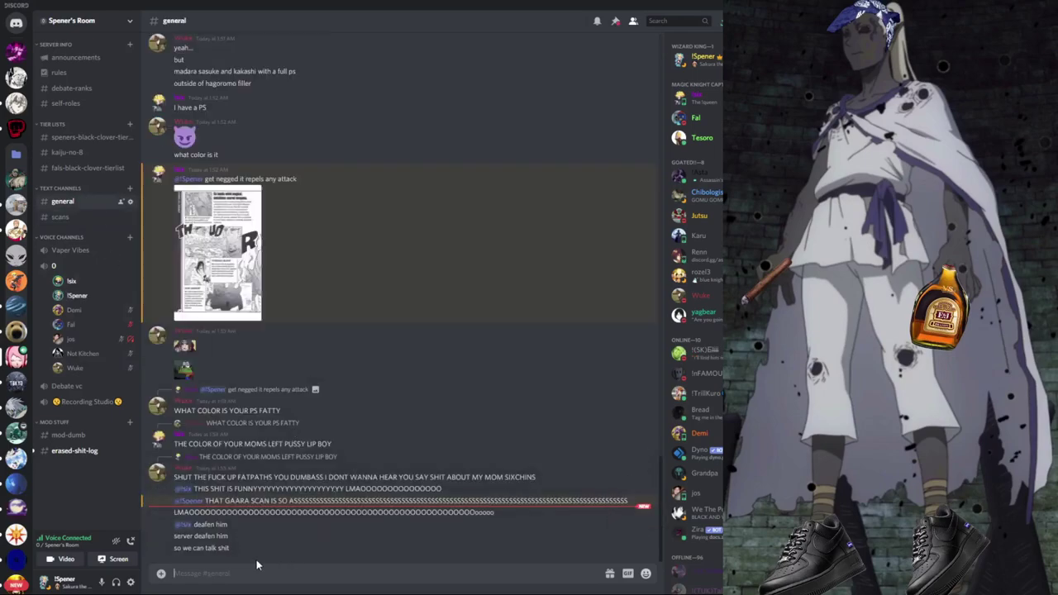
pyautogui.moveTo(232, 551)
pyautogui.mouseDown()
pyautogui.moveTo(195, 525)
pyautogui.moveTo(165, 475)
pyautogui.mouseUp()
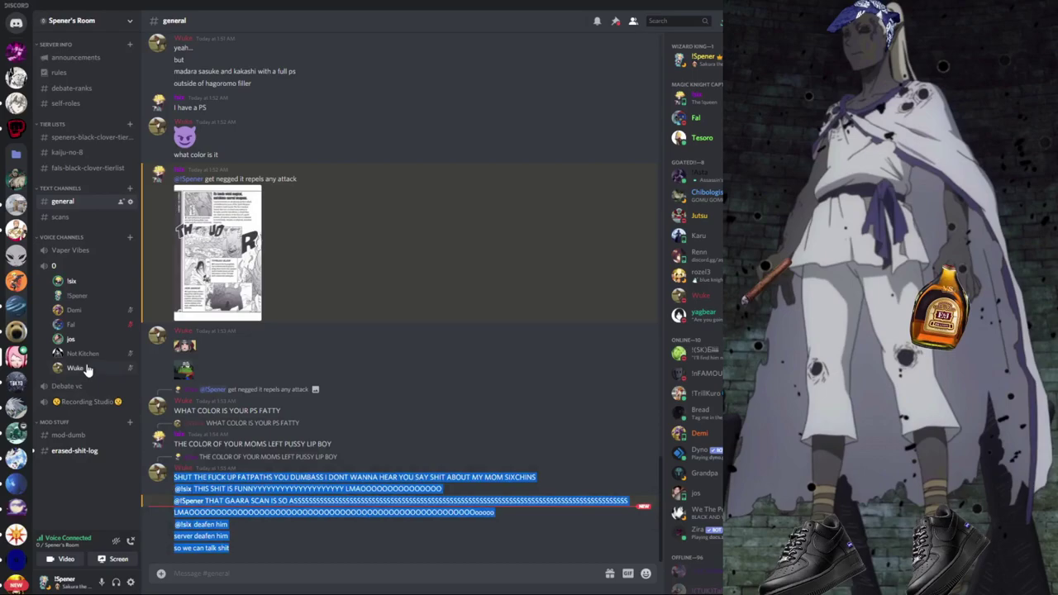
pyautogui.click(74, 451)
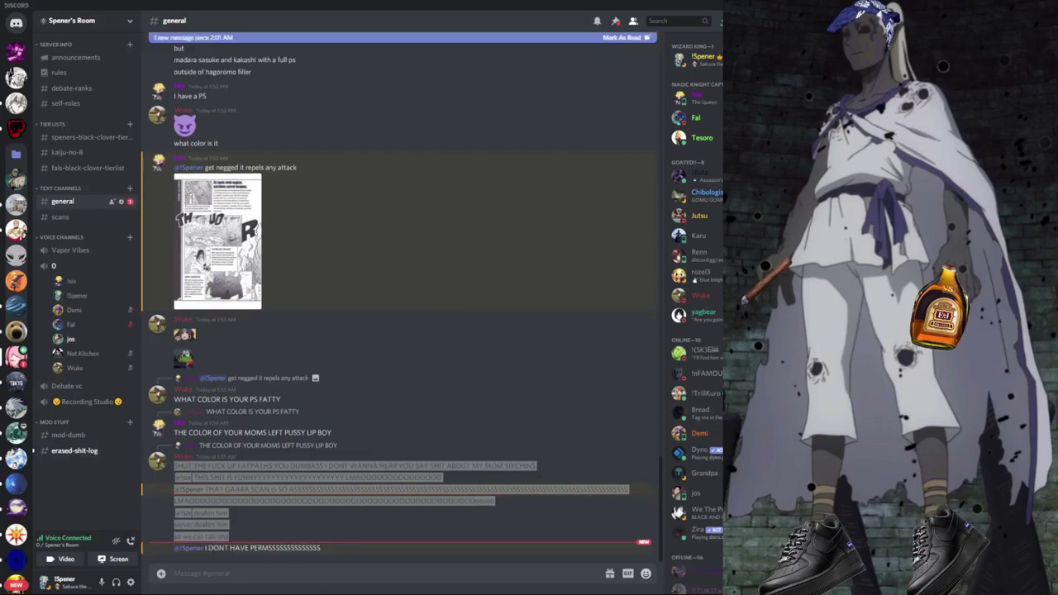
pyautogui.click(136, 411)
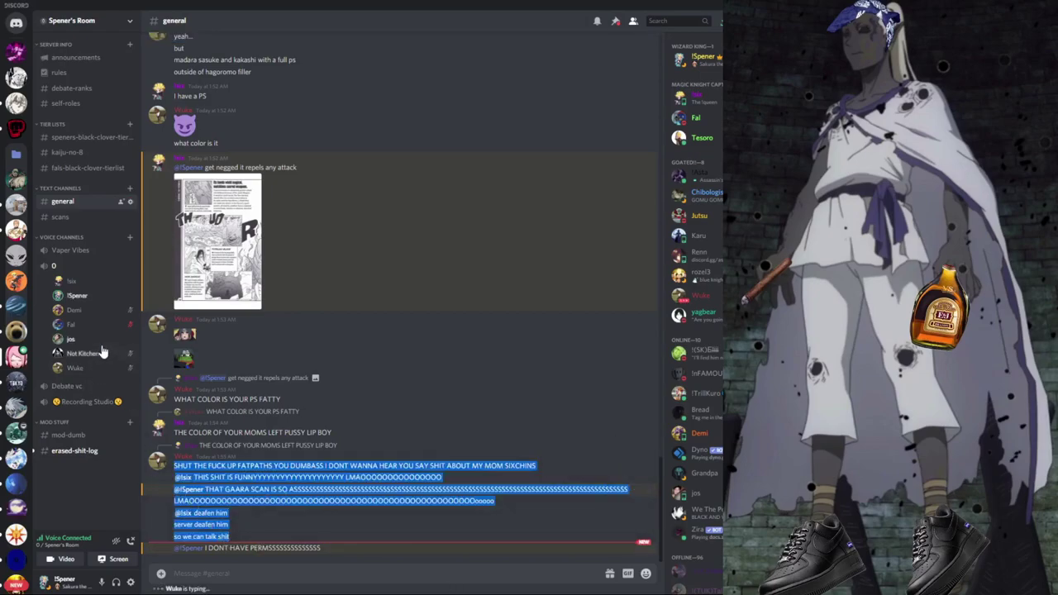
pyautogui.click(288, 553)
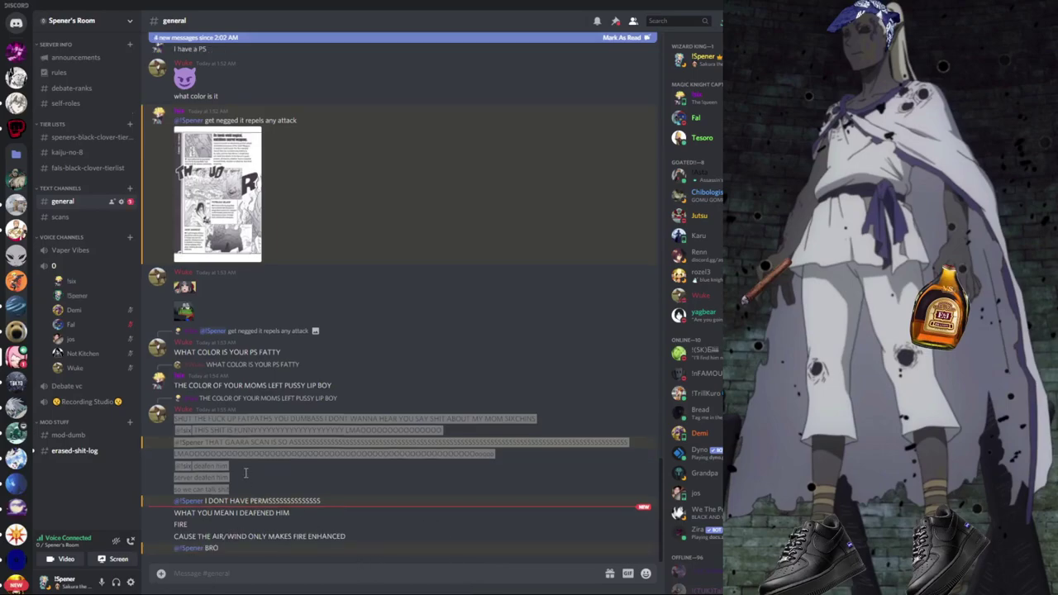
# Delete the 'CAUSE THE AIR/WIND ONLY MAKES FIRE ENHANCED' message and confirm the deletion
pyautogui.tripleClick(209, 524)
pyautogui.rightClick(214, 420)
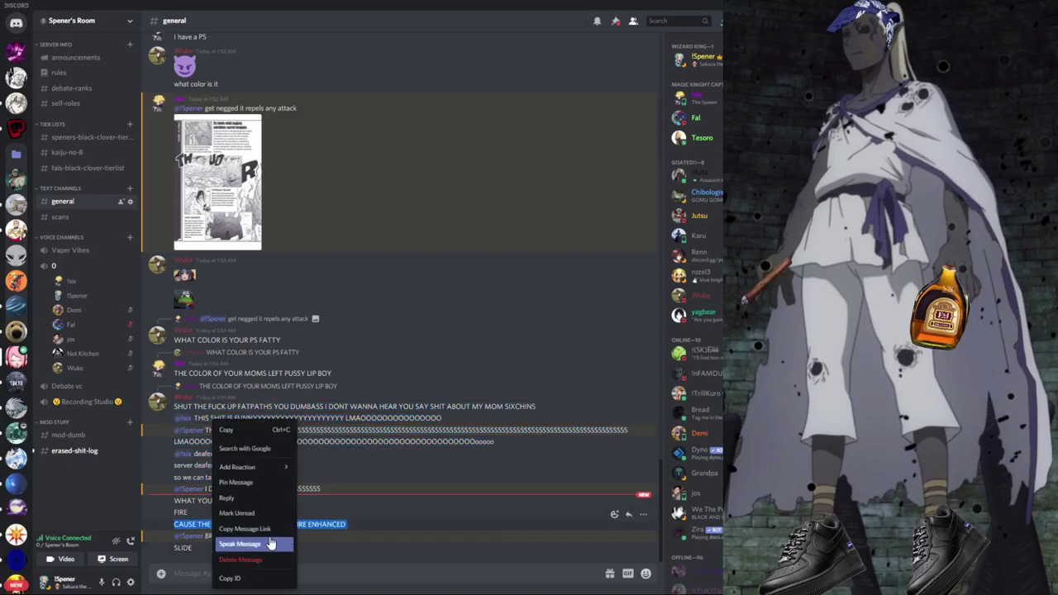
pyautogui.click(240, 560)
pyautogui.click(456, 371)
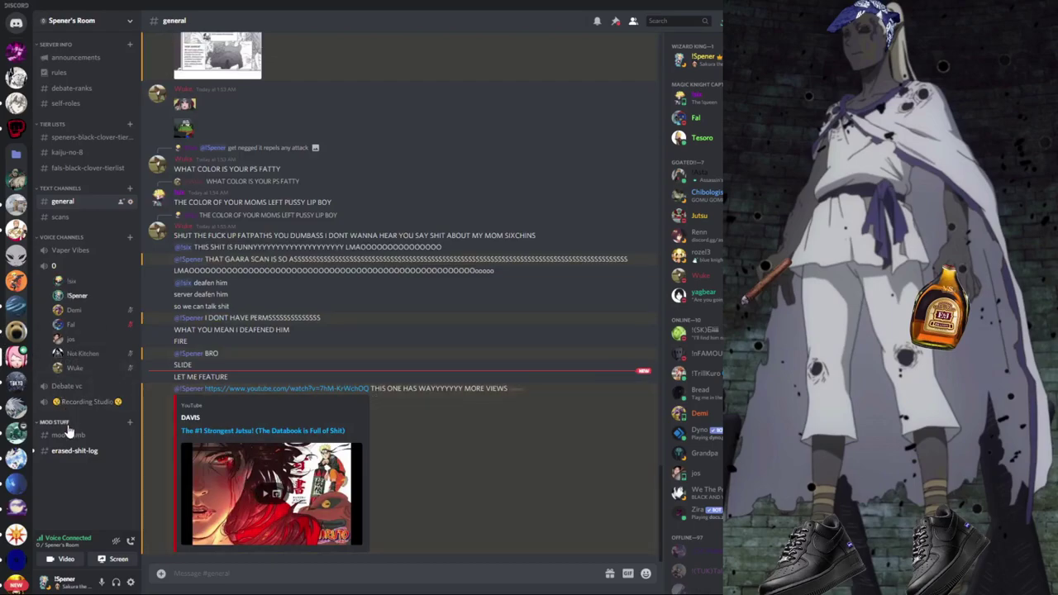
# Return to #scans and briefly preview one of the posted manga scan pages
pyautogui.click(68, 340)
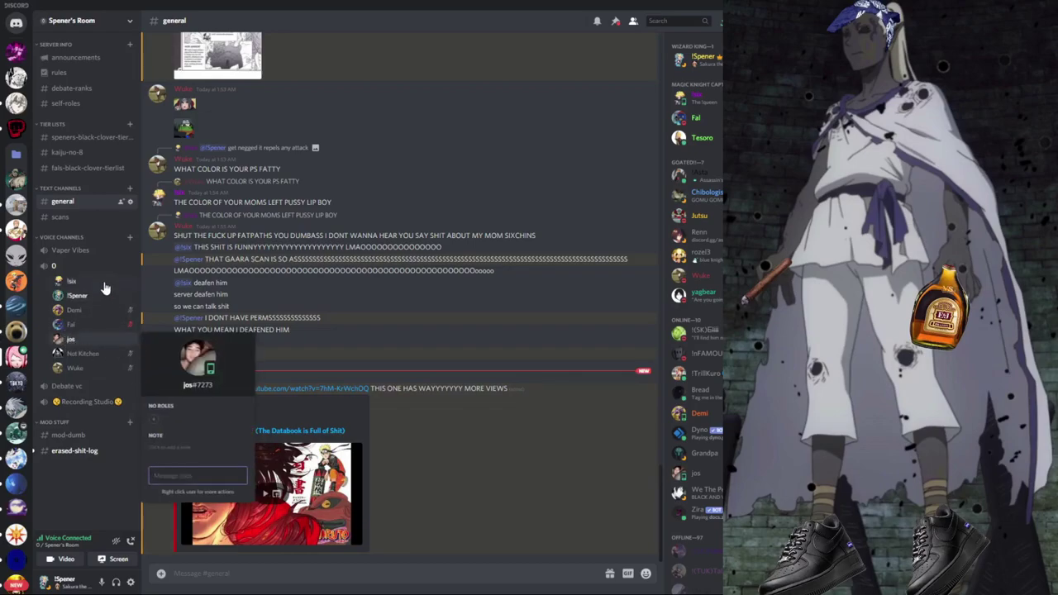
pyautogui.click(60, 217)
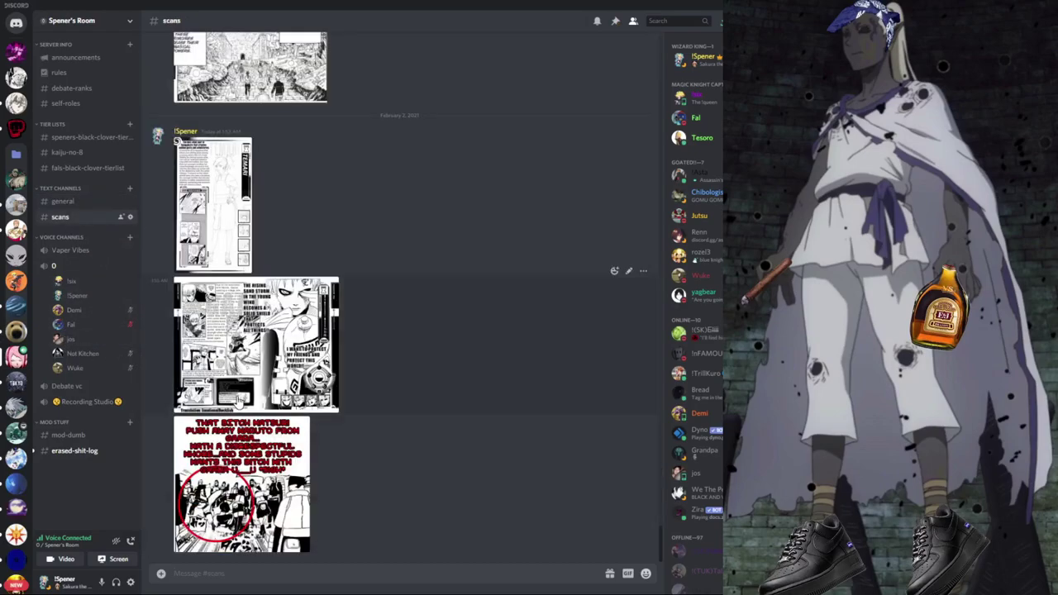
pyautogui.click(221, 208)
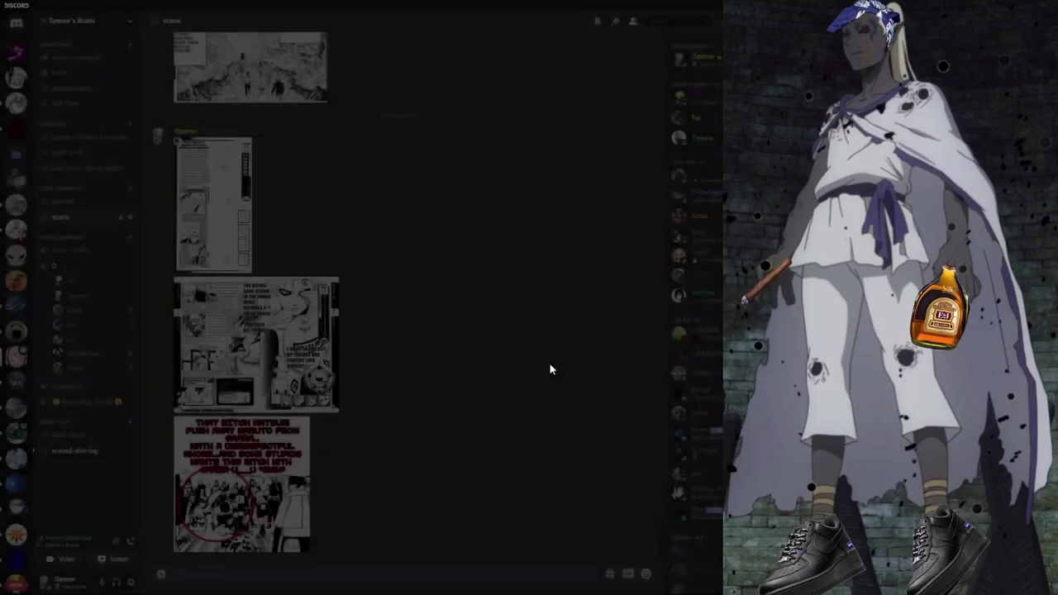
pyautogui.click(549, 362)
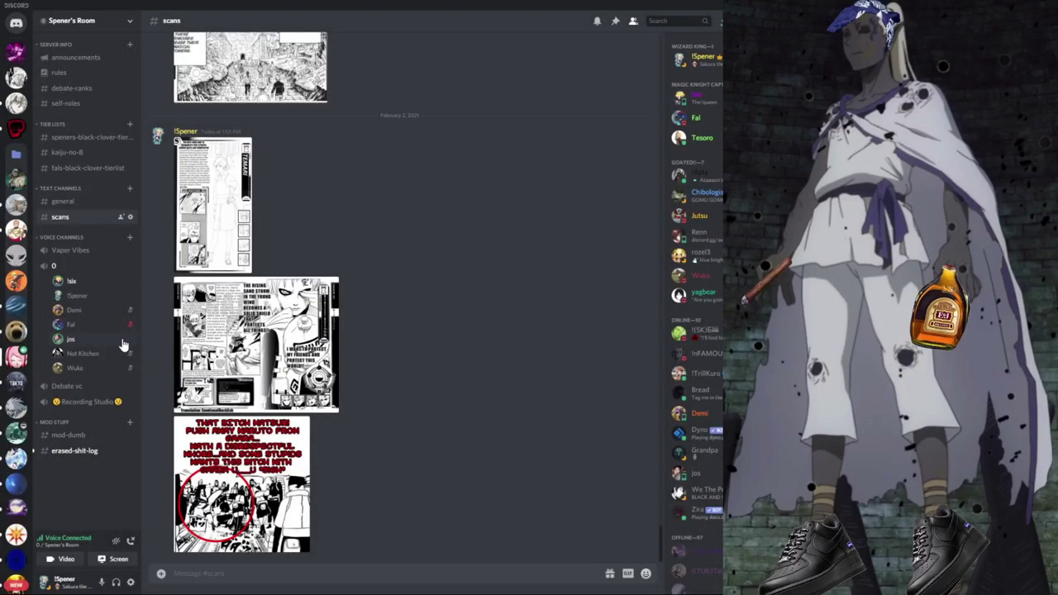
# Preview the Temari and Gaara manga pages enlarged, closing each afterwards
pyautogui.click(232, 248)
pyautogui.click(601, 295)
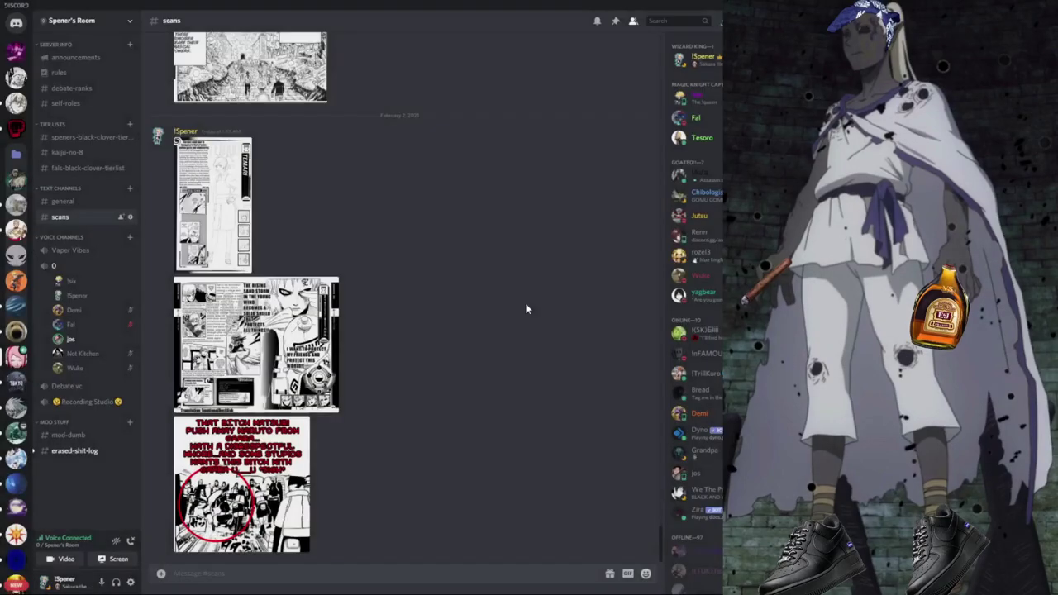
pyautogui.click(256, 339)
pyautogui.click(556, 343)
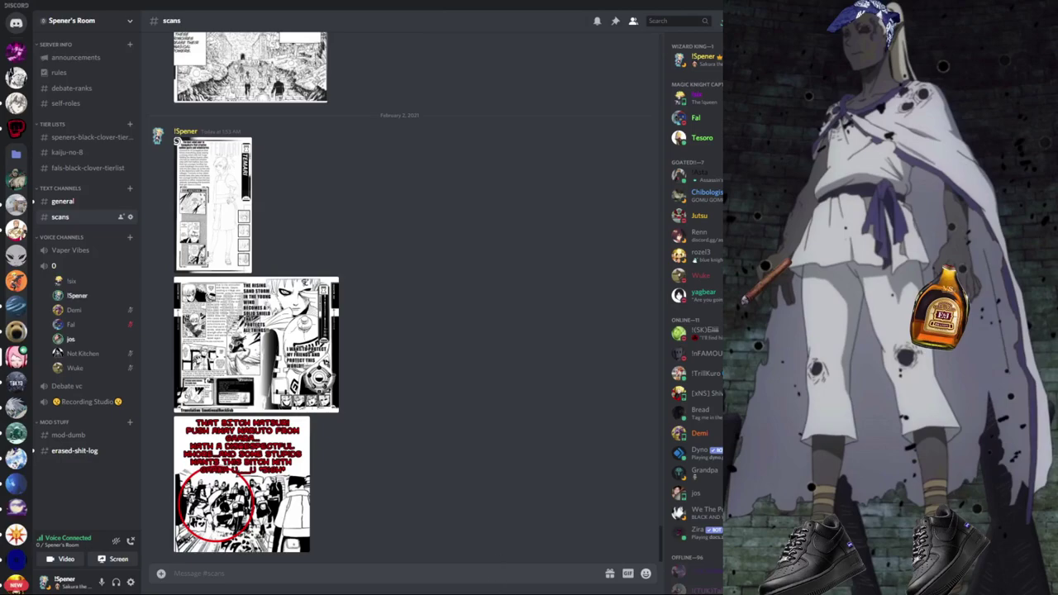
# Paste the images.png Temari character picture and post it to #scans
pyautogui.moveTo(241, 484)
pyautogui.rightClick(291, 574)
pyautogui.click(248, 567)
pyautogui.press('Return')
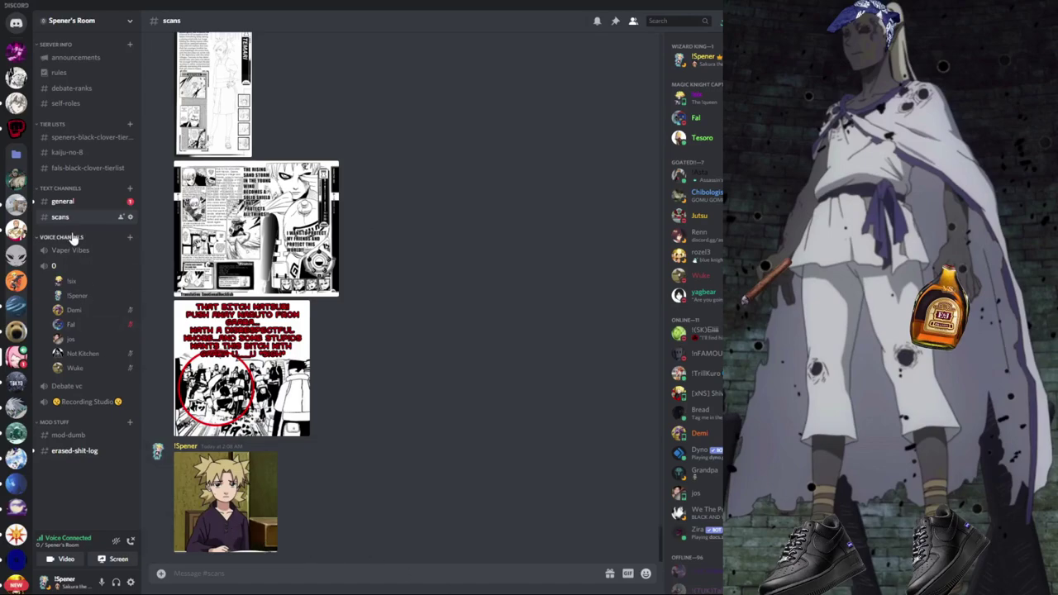
pyautogui.click(63, 202)
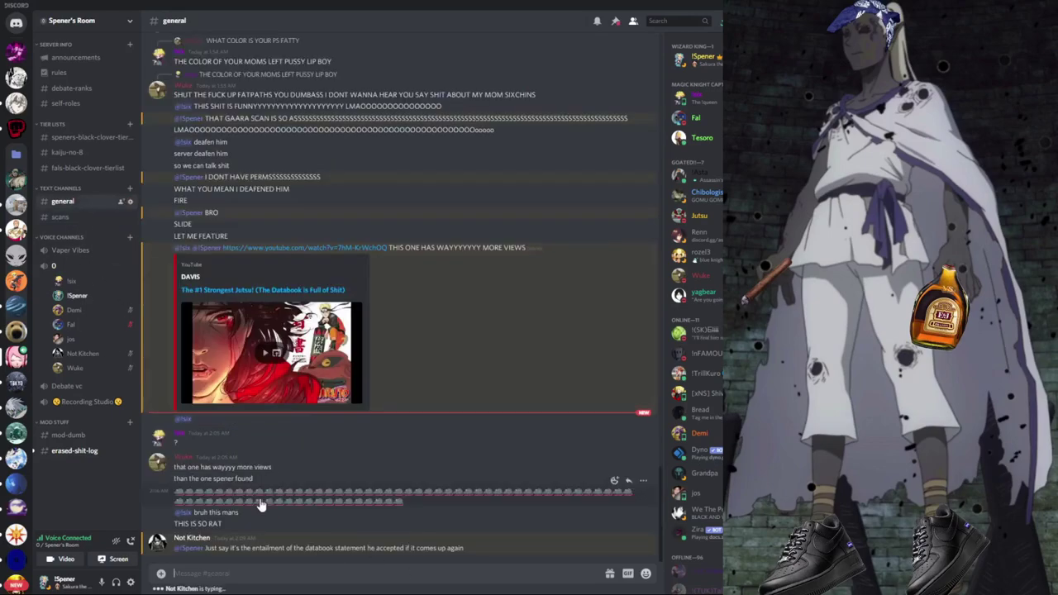
pyautogui.tripleClick(273, 548)
pyautogui.click(310, 526)
pyautogui.click(59, 216)
pyautogui.scroll(1, 237, 319)
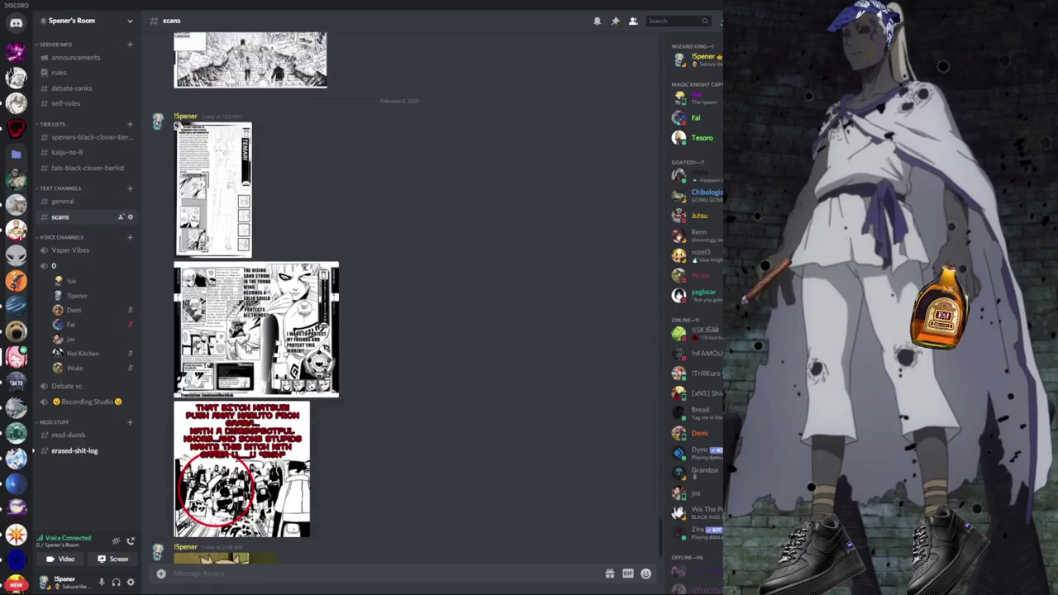
pyautogui.click(237, 319)
pyautogui.click(326, 452)
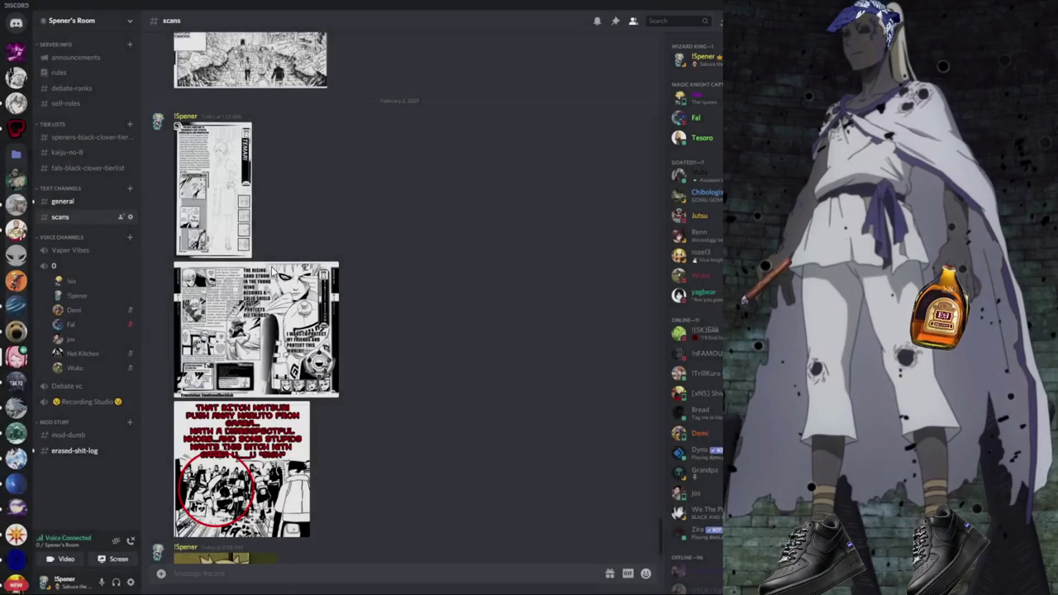
pyautogui.click(213, 189)
pyautogui.click(369, 536)
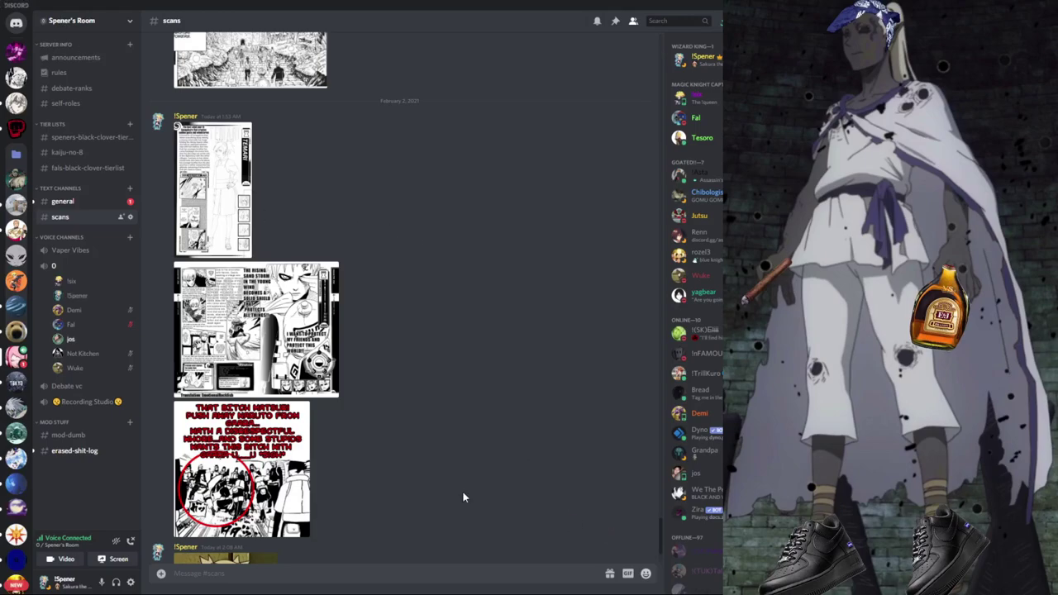
# Post the pasted manga page to #scans, then paste and send another image file
pyautogui.rightClick(333, 573)
pyautogui.click(346, 561)
pyautogui.press('Return')
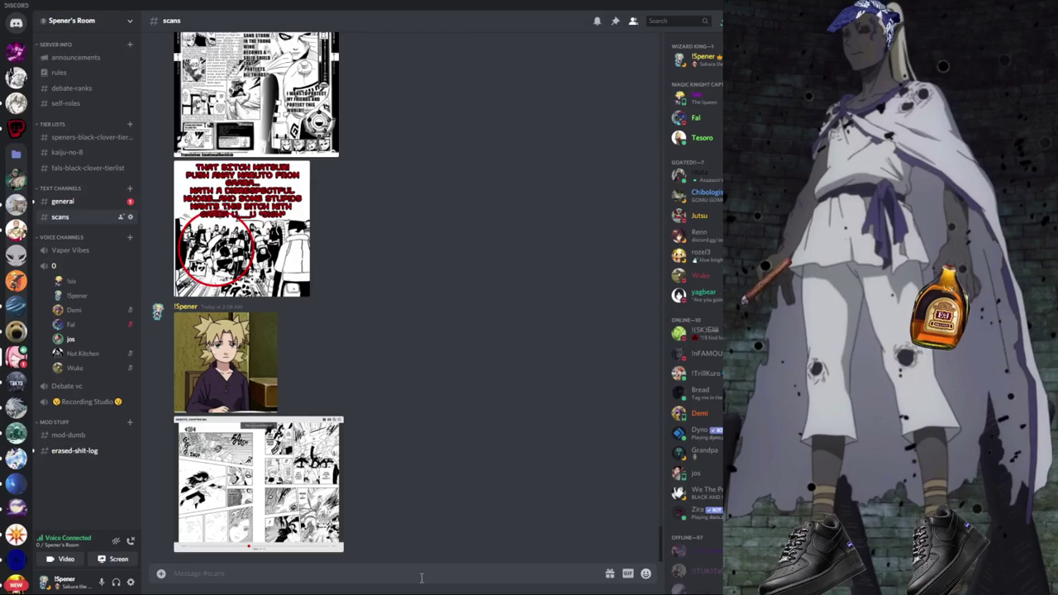
pyautogui.hotkey('ctrl', 'v')
pyautogui.press('Return')
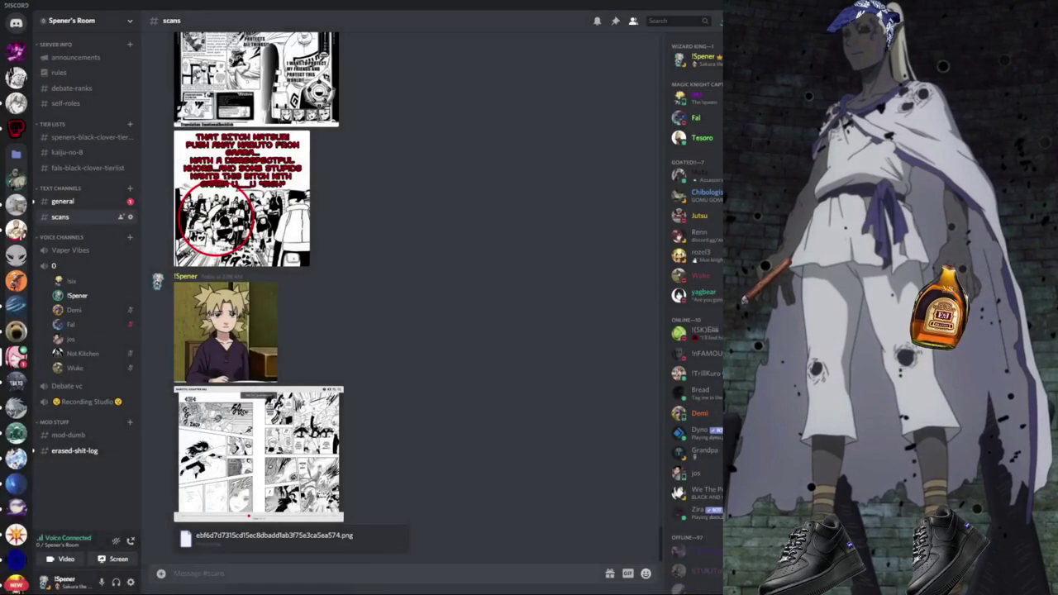